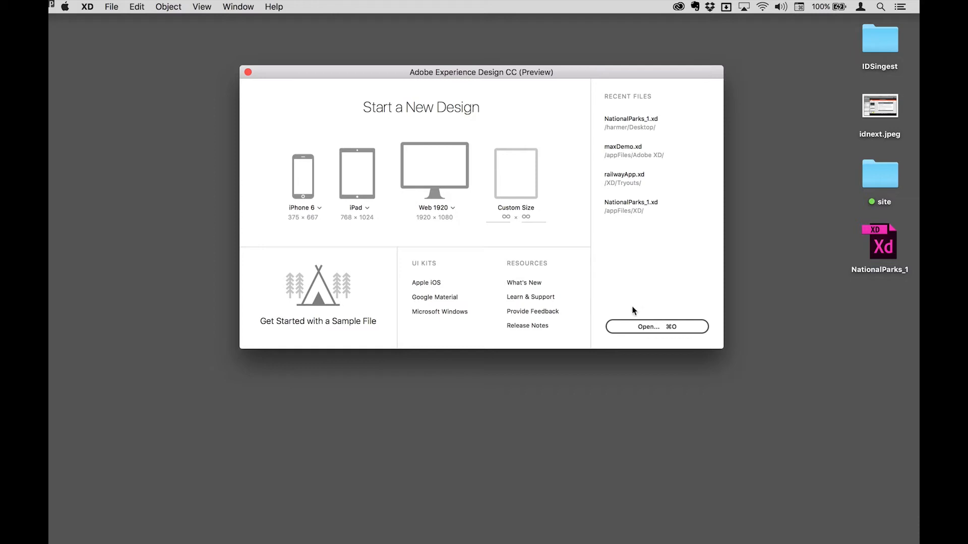
# Start a new iPhone 6 design and rename its artboard Weclome.
pyautogui.click(302, 175)
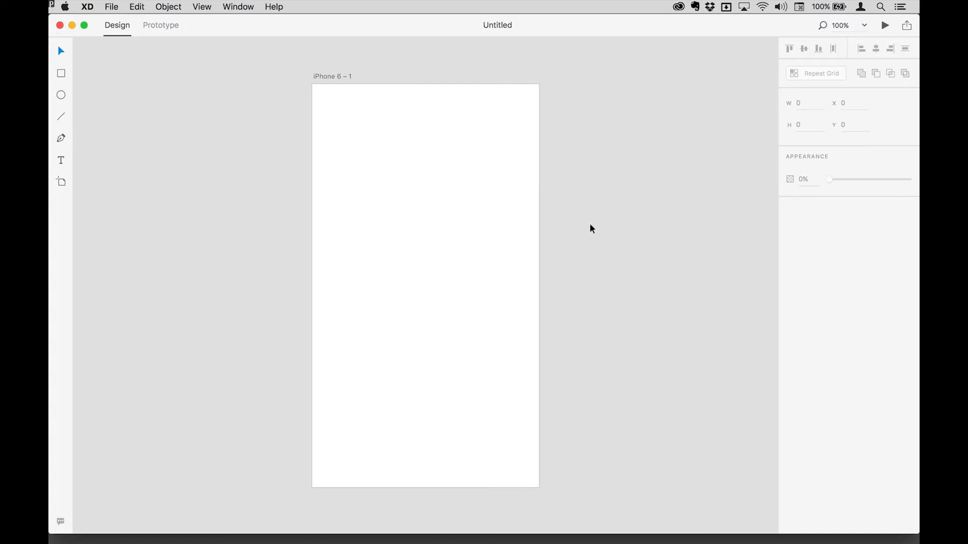
pyautogui.doubleClick(331, 76)
pyautogui.write('W')
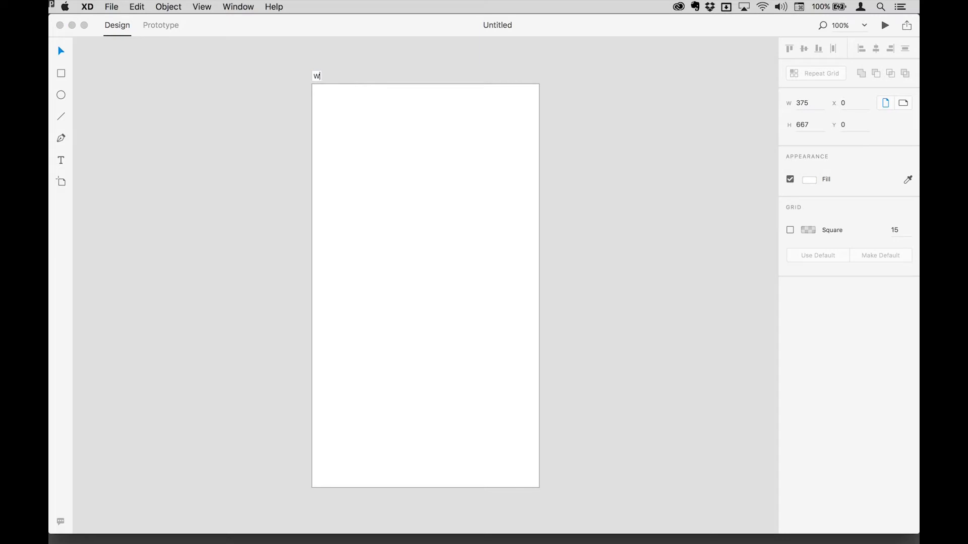
pyautogui.write('eclome')
pyautogui.press('Return')
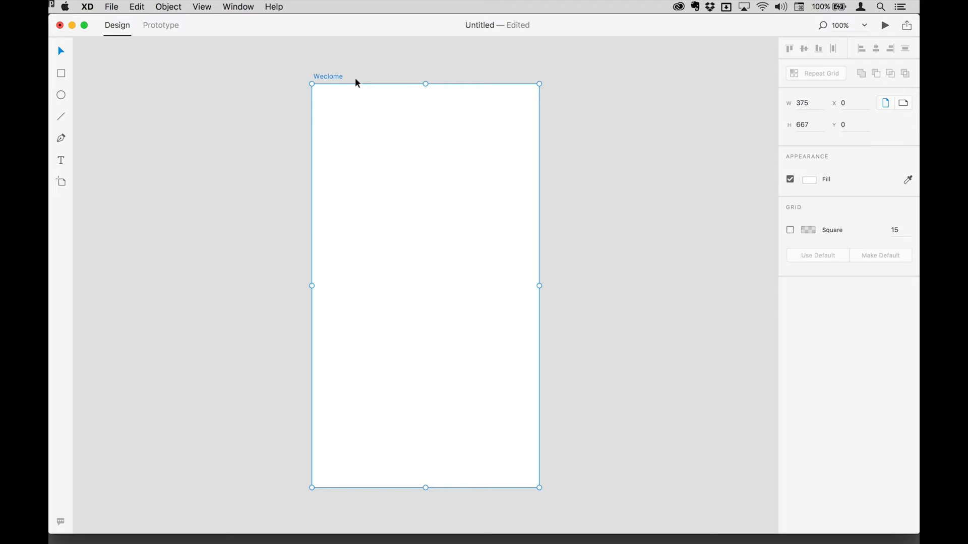
# Add a new iPhone 6 artboard to the right of the Weclome artboard with the Artboard tool.
pyautogui.press('a')
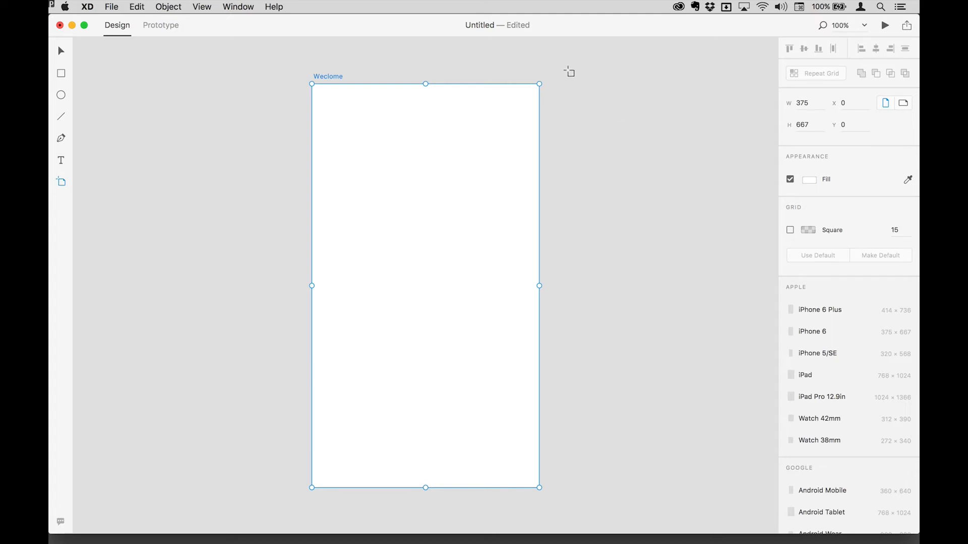
pyautogui.click(552, 83)
pyautogui.click(552, 83)
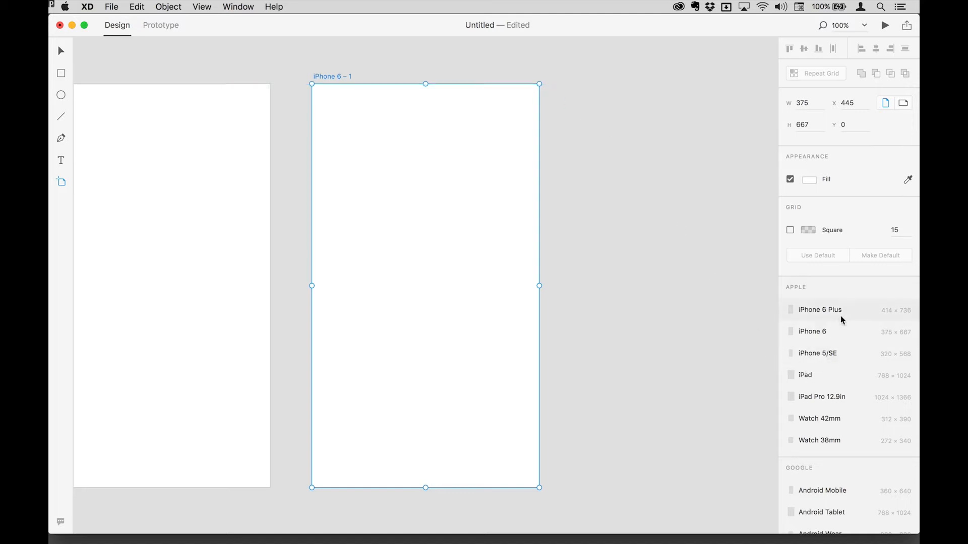
# Add another iPhone 6 artboard to the right of the newest one.
pyautogui.scroll(-8, 842, 320)
pyautogui.scroll(5, 852, 361)
pyautogui.scroll(-2, 864, 301)
pyautogui.scroll(4, 863, 301)
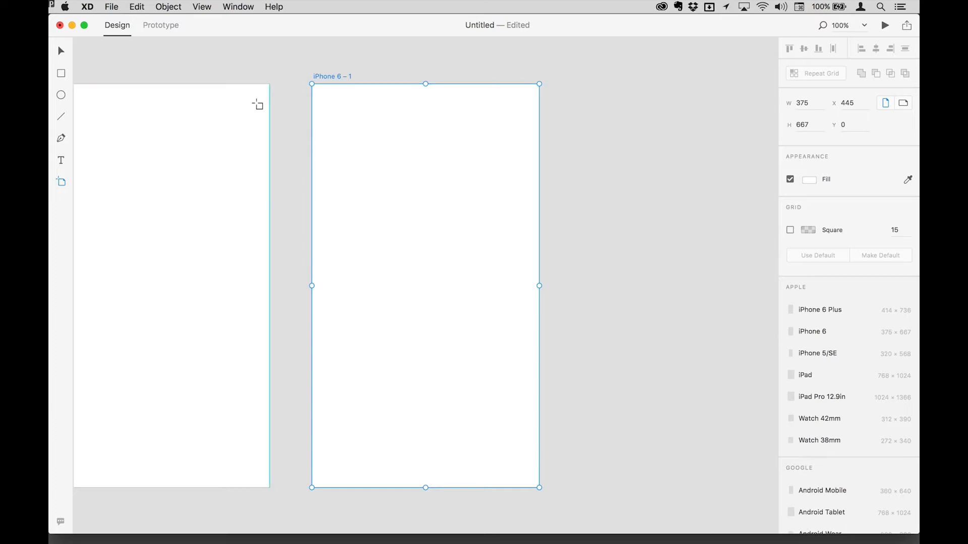
pyautogui.click(560, 81)
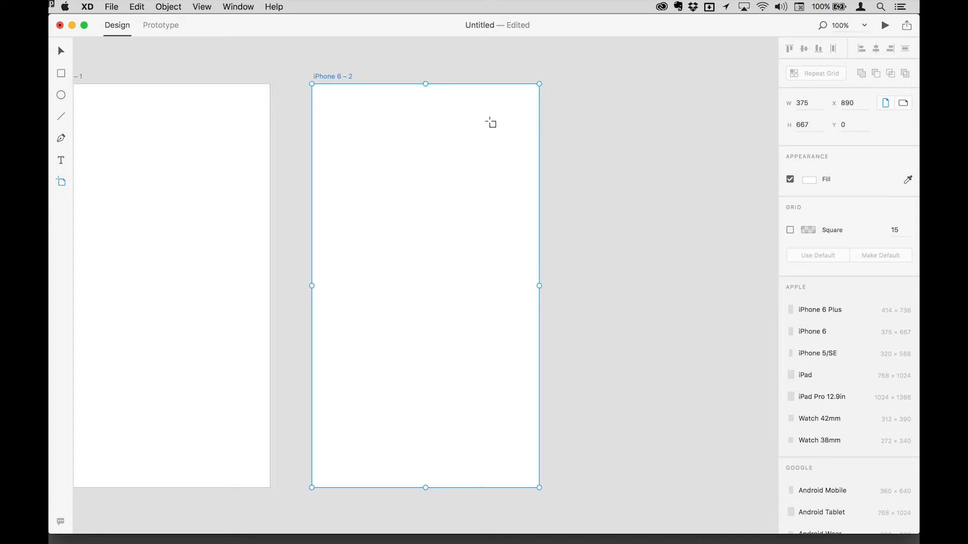
# Add three more artboards: one above Weclome, one below it, and one left of that lower artboard.
pyautogui.click(310, 59)
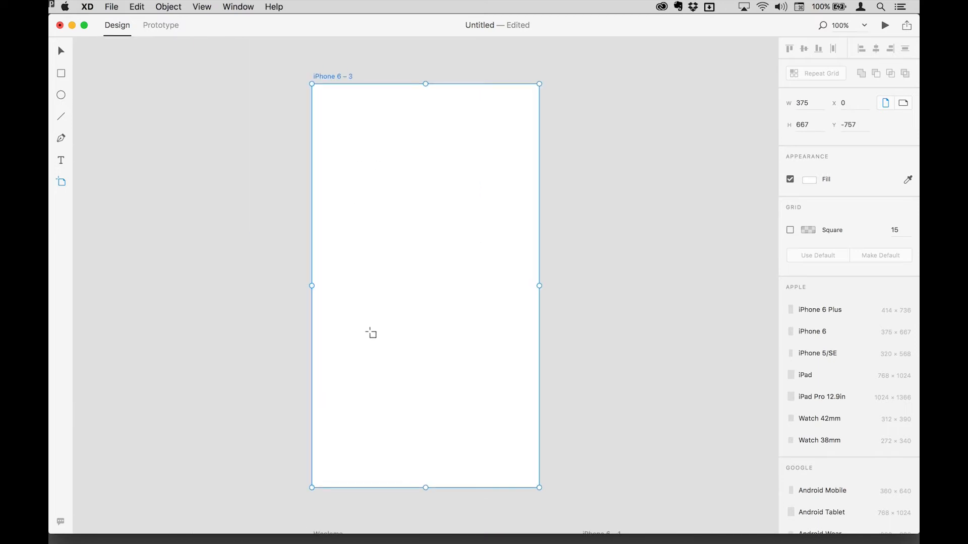
pyautogui.scroll(-5, 371, 334)
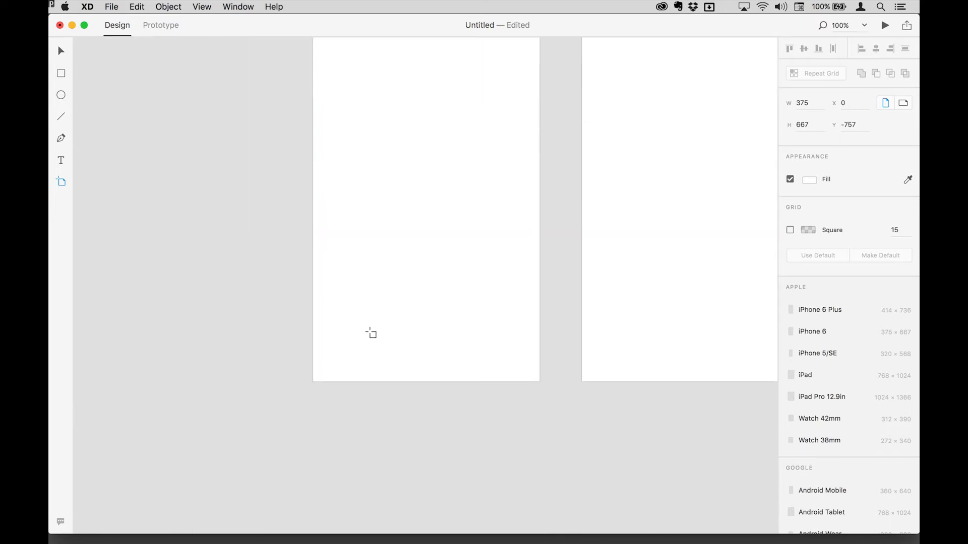
pyautogui.click(310, 360)
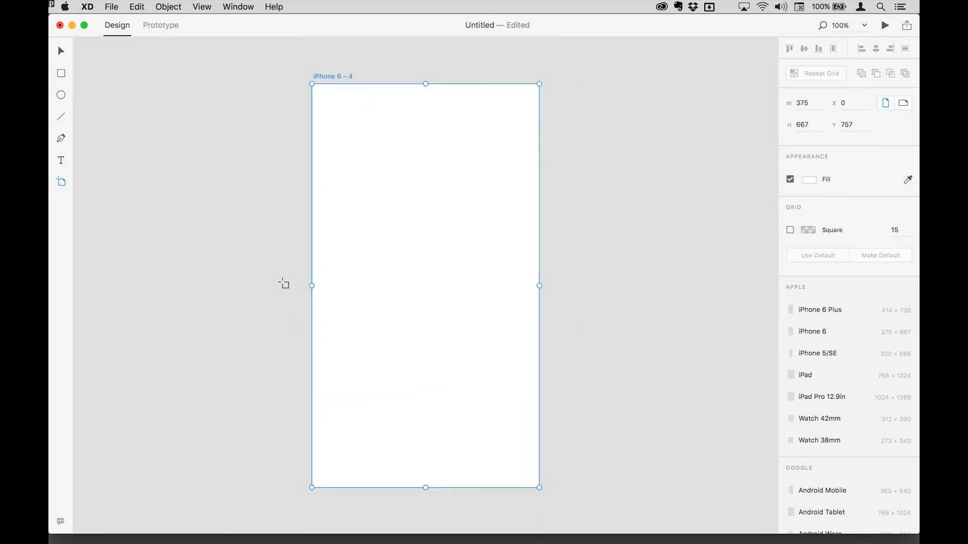
pyautogui.click(294, 82)
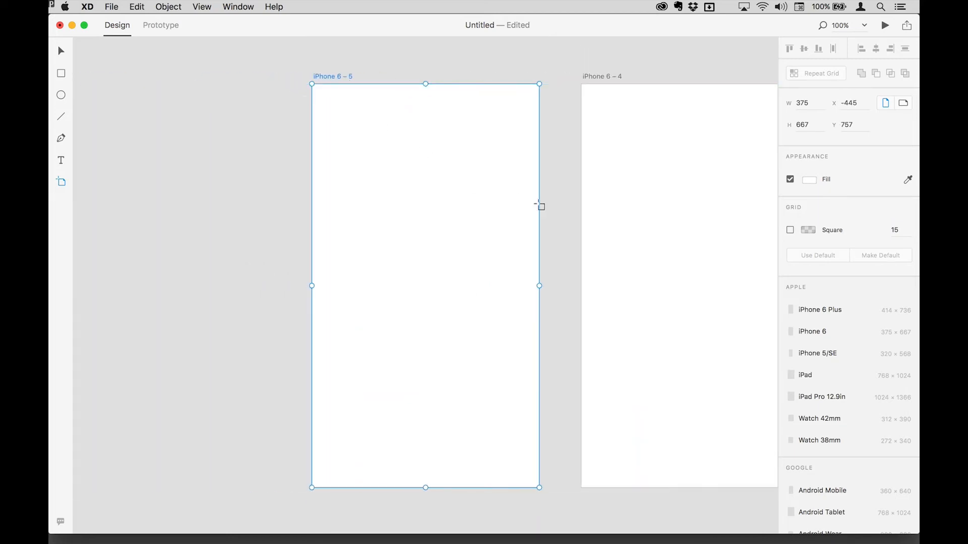
# Switch between zoom to fit, 100% and zoomed-out views to look over all the artboards.
pyautogui.scroll(8, 586, 213)
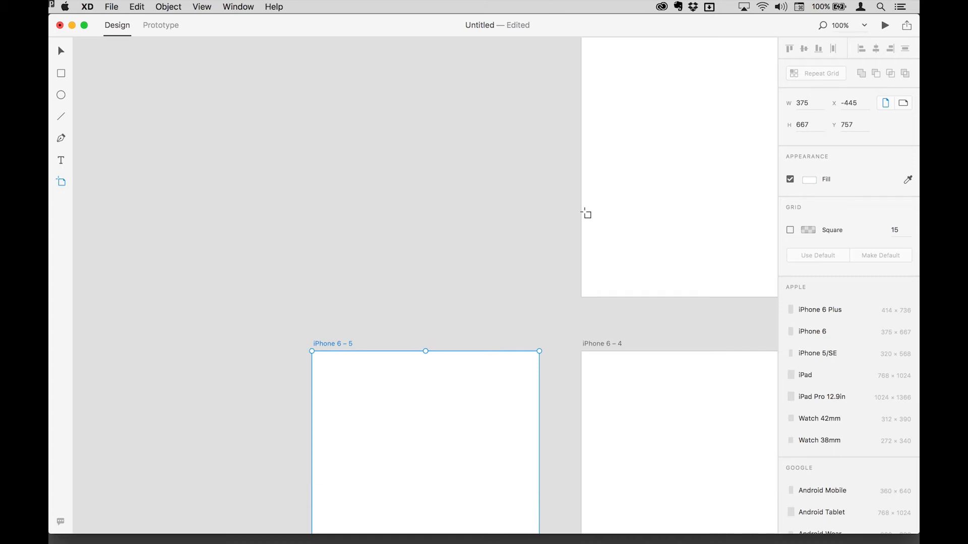
pyautogui.press('super+0')
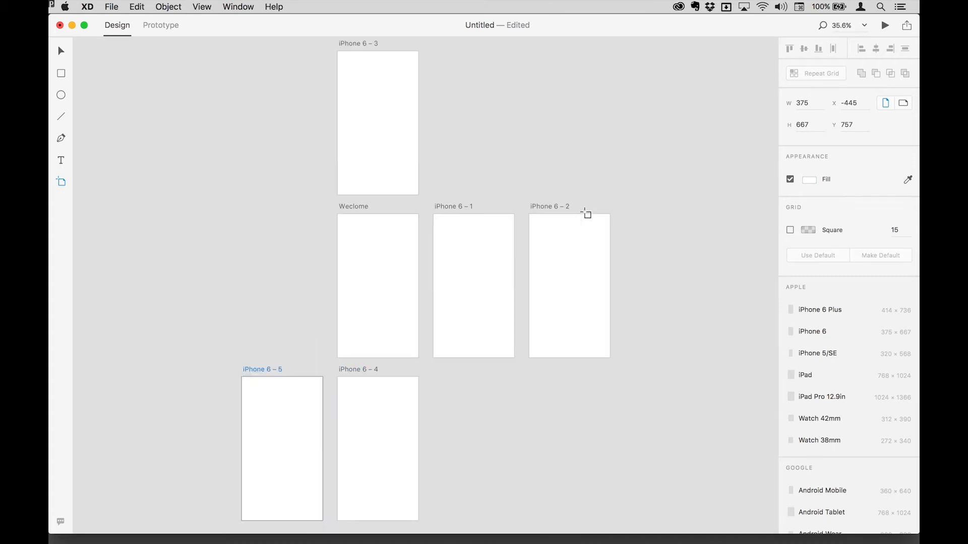
pyautogui.click(203, 7)
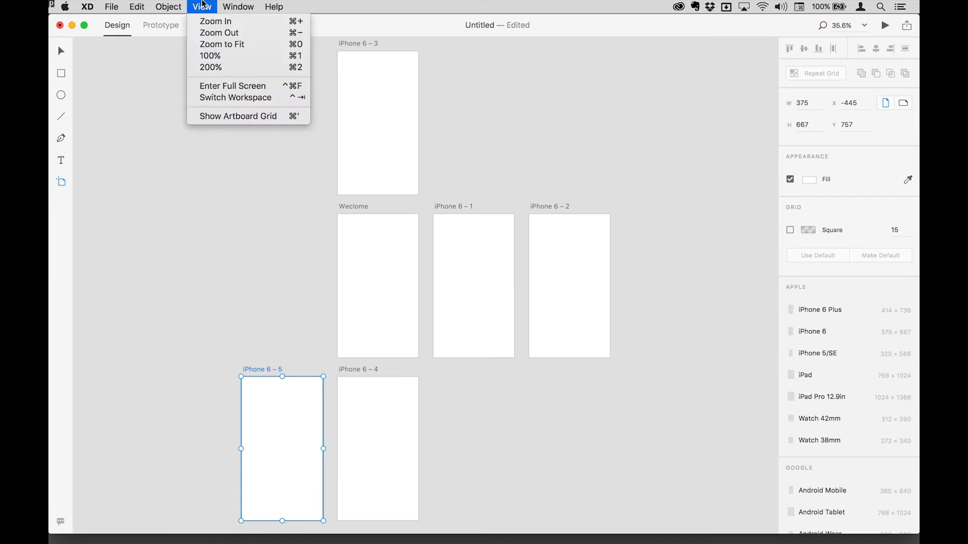
pyautogui.click(215, 44)
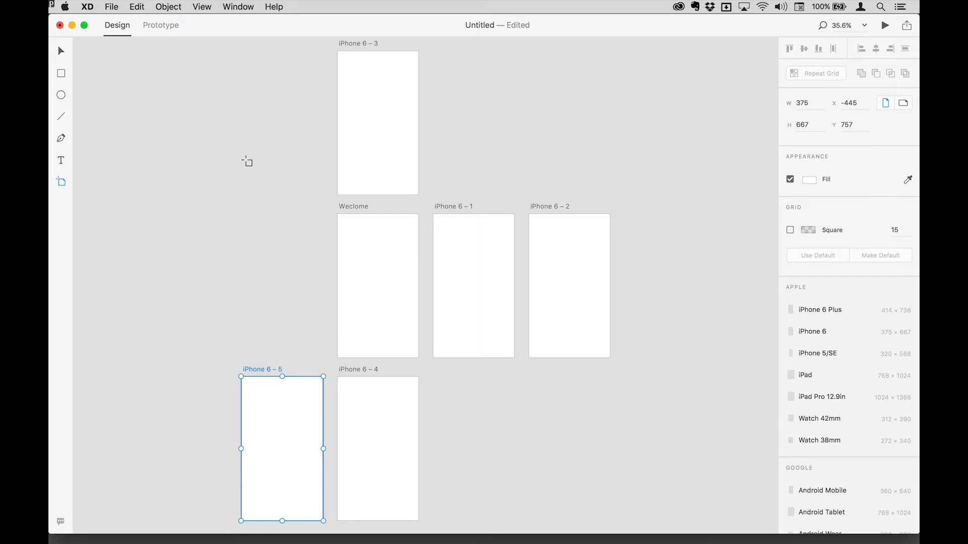
pyautogui.press('super+1')
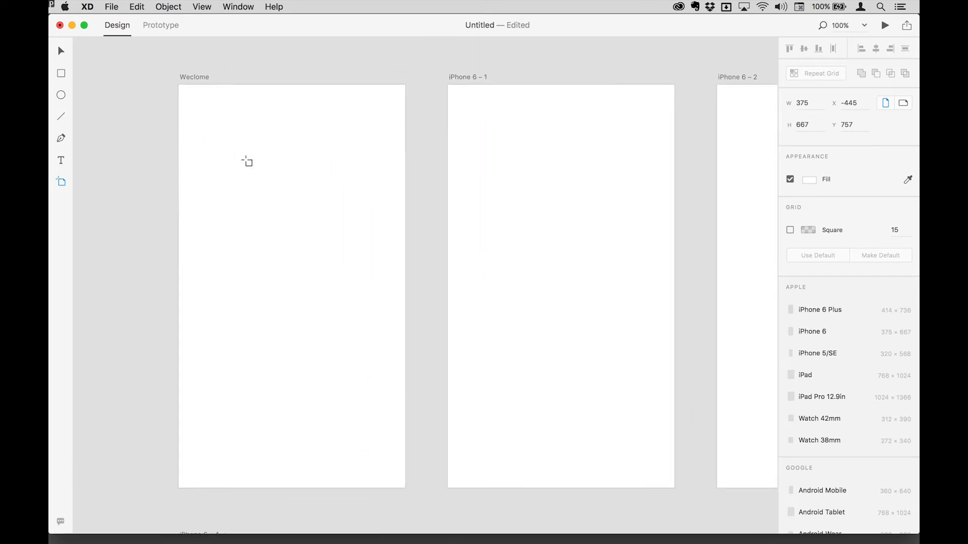
pyautogui.press('super+minus')
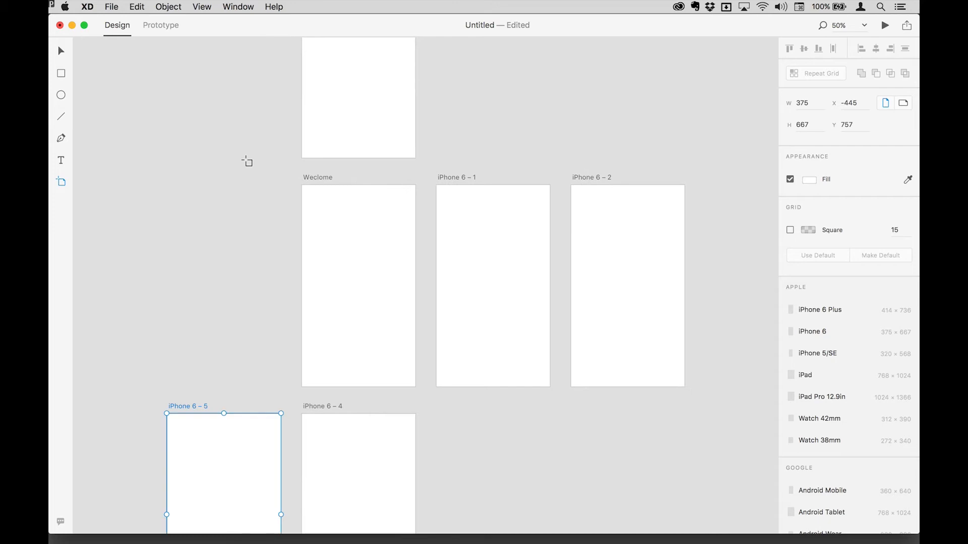
pyautogui.scroll(5, 365, 264)
pyautogui.scroll(-4, 365, 264)
pyautogui.scroll(5, 291, 153)
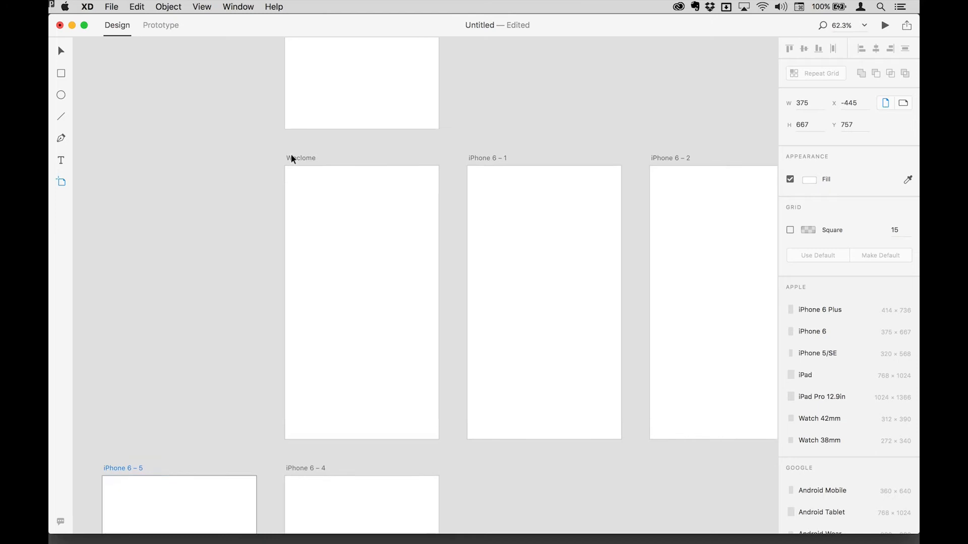
pyautogui.scroll(-4, 292, 154)
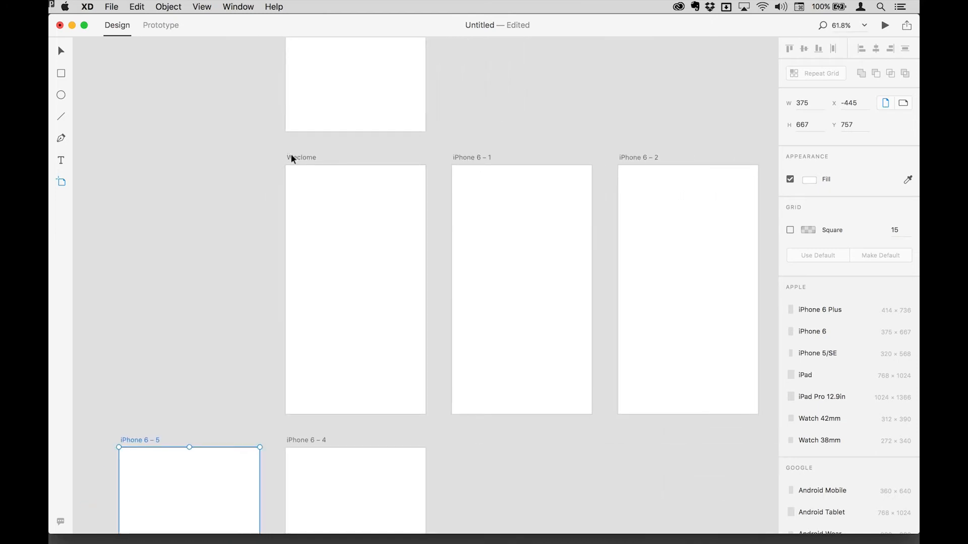
pyautogui.scroll(-5, 576, 364)
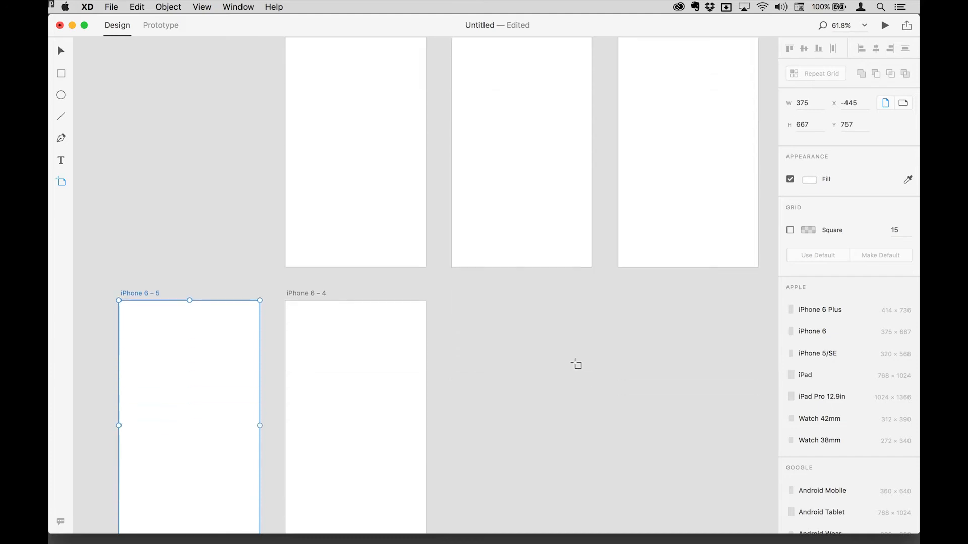
pyautogui.scroll(-1, 576, 363)
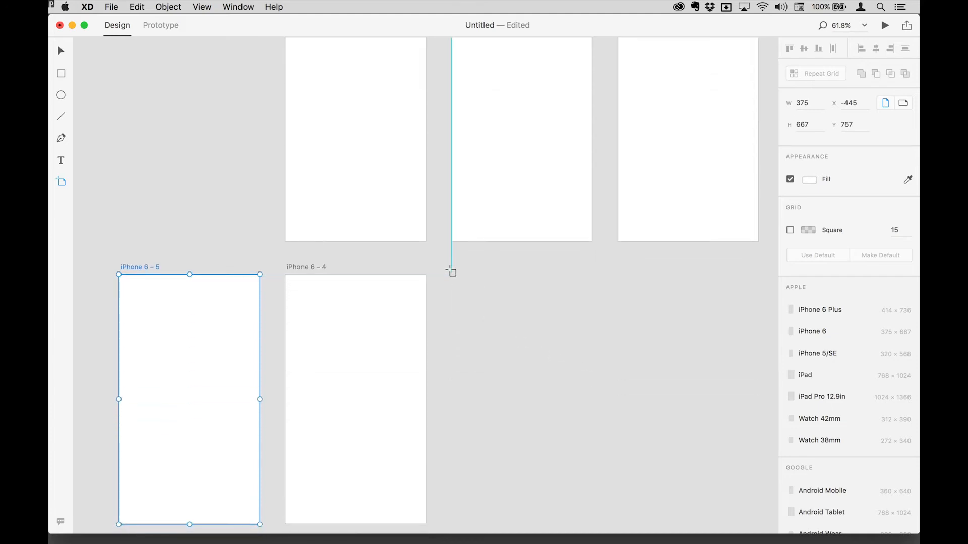
# Draw a custom artboard about 364 × 414 to the right of the lower row of artboards.
pyautogui.moveTo(452, 272); pyautogui.dragTo(585, 436)
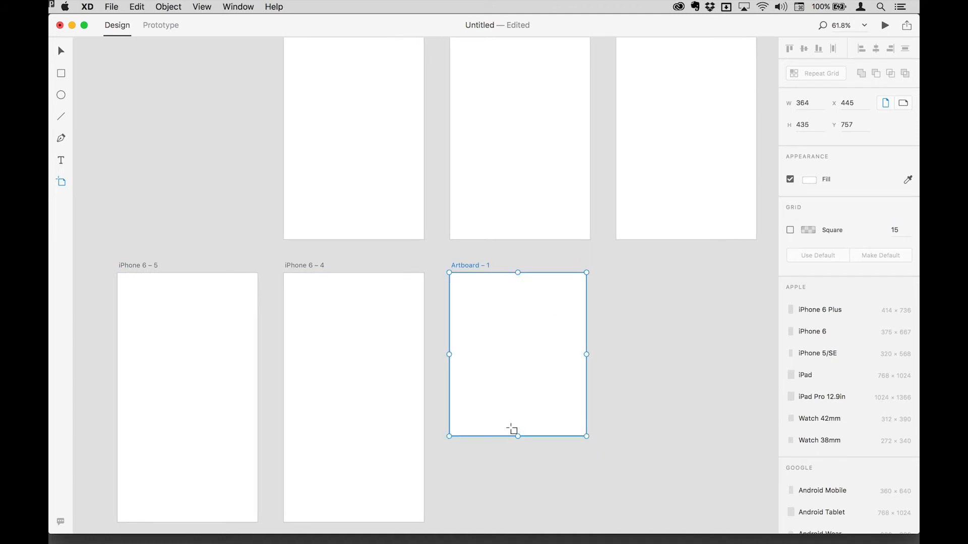
pyautogui.moveTo(515, 435); pyautogui.dragTo(543, 427)
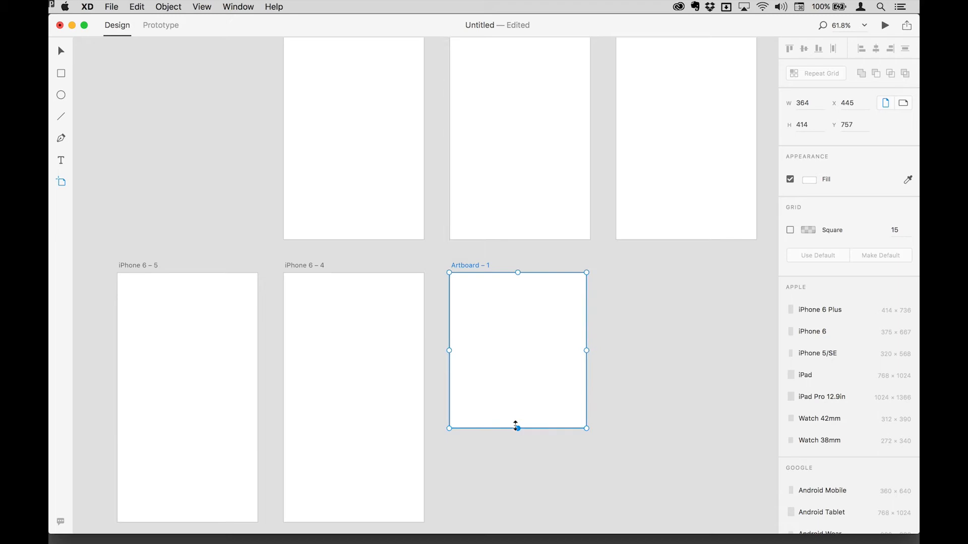
pyautogui.moveTo(585, 350)
pyautogui.mouseDown()
pyautogui.moveTo(603, 350)
pyautogui.moveTo(583, 351)
pyautogui.mouseUp()
# Set the custom artboard's width to 300 and height to 500.
pyautogui.scroll(1, 500, 283)
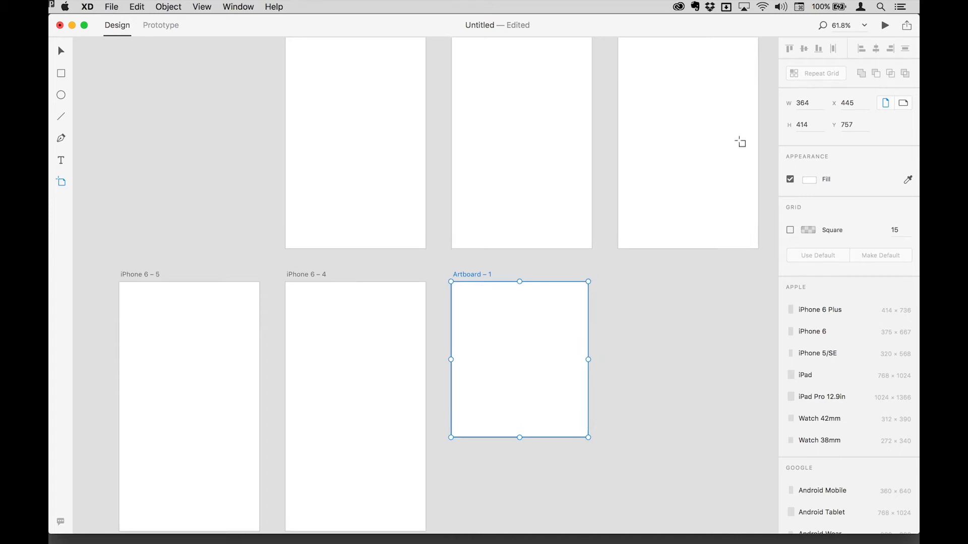
pyautogui.click(805, 103)
pyautogui.write('300')
pyautogui.press('Tab')
pyautogui.write('500')
pyautogui.press('Tab')
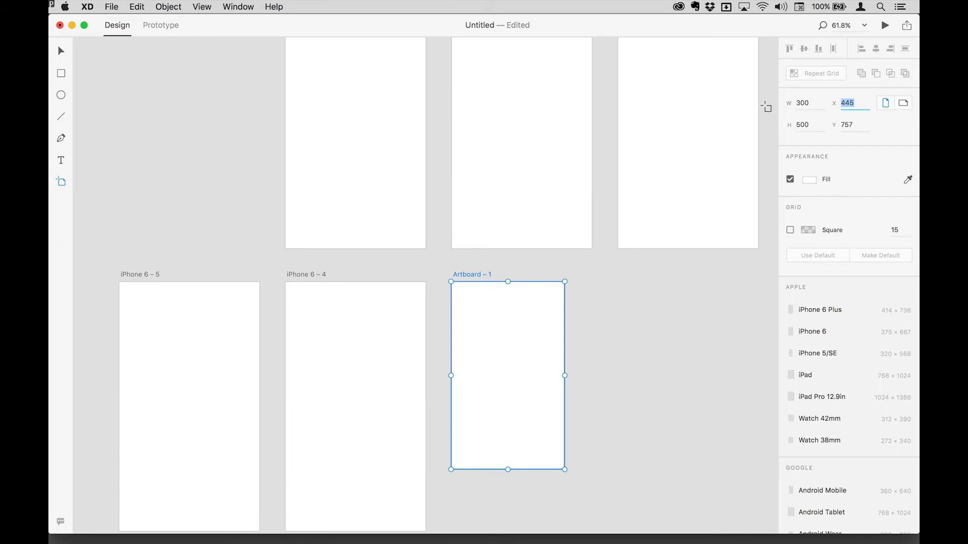
# Step the custom artboard's width up in small and large increments to 364.
pyautogui.click(812, 103)
pyautogui.press('Up')
pyautogui.press('Up')
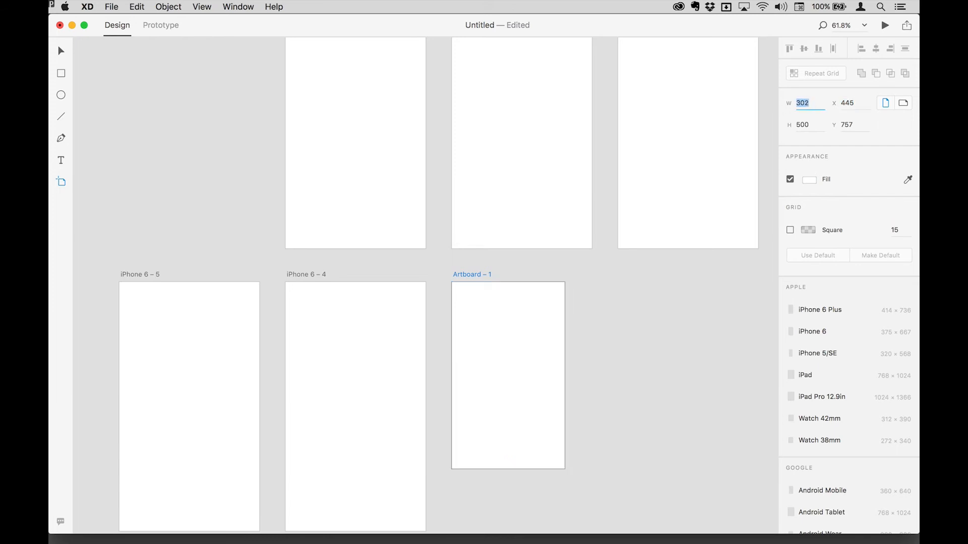
pyautogui.press('Up')
pyautogui.press('Up')
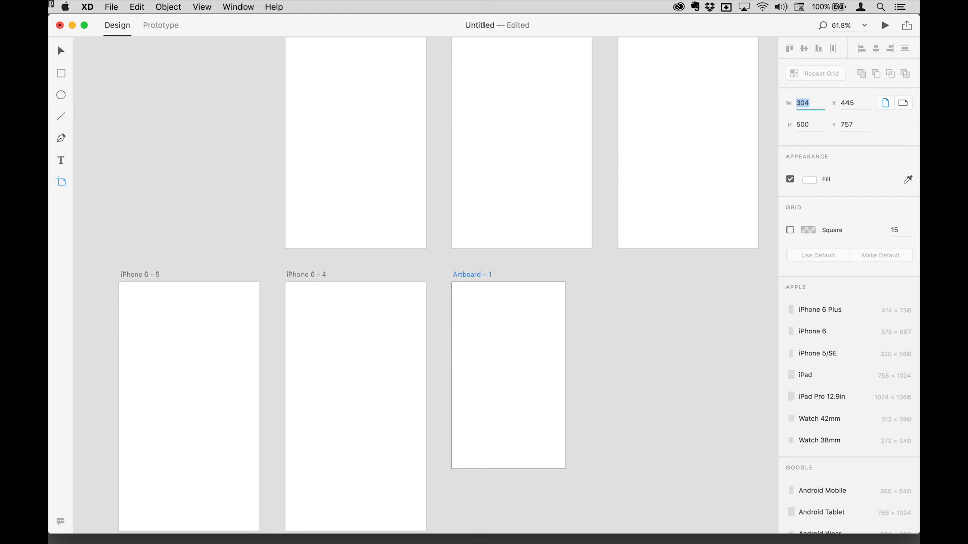
pyautogui.hotkey('shift', 'Up')
pyautogui.hotkey('shift', 'Up')
pyautogui.hotkey('shift', 'Up')
pyautogui.hotkey('shift', 'Up')
pyautogui.hotkey('shift', 'Up')
pyautogui.hotkey('shift', 'Up')
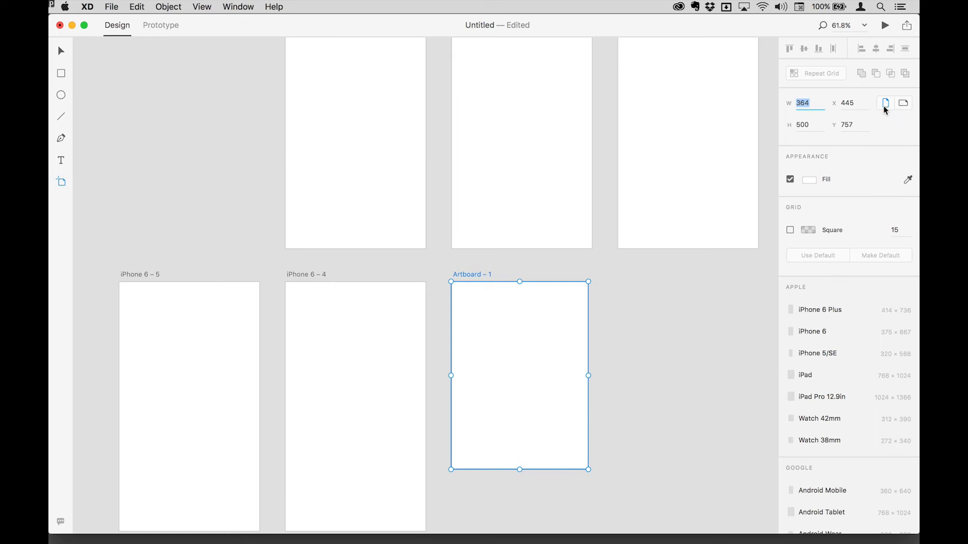
# Switch the custom artboard to landscape orientation and back to portrait.
pyautogui.click(905, 104)
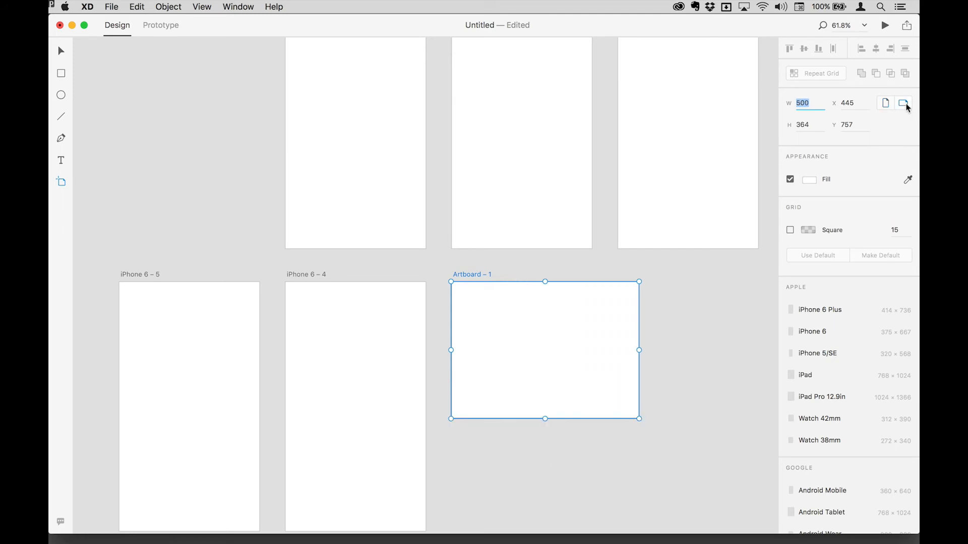
pyautogui.click(886, 104)
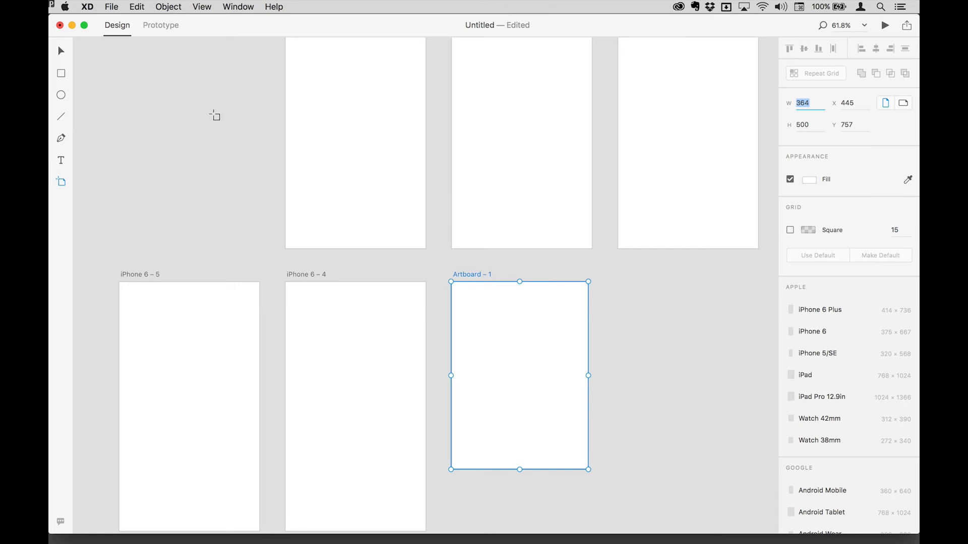
# Zoom out and delete the custom artboard.
pyautogui.press('super+minus')
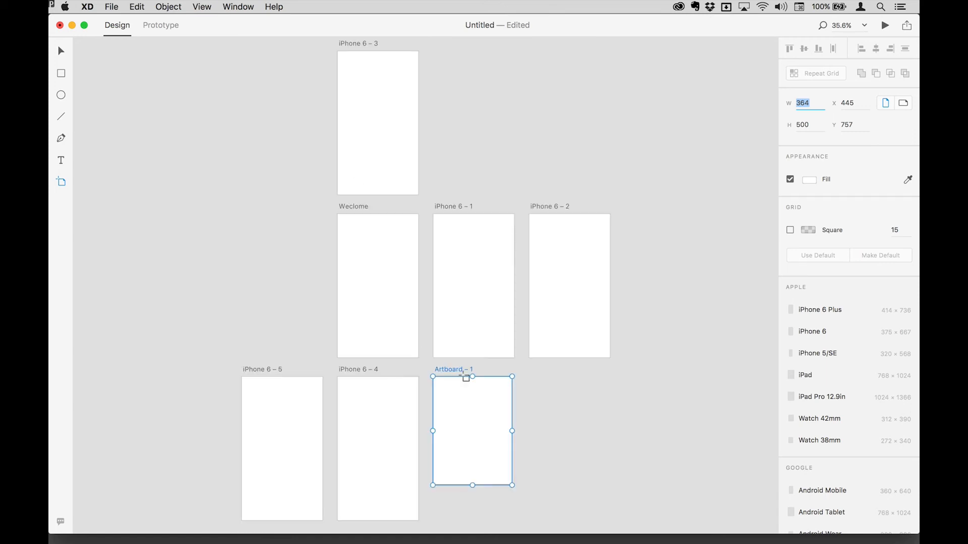
pyautogui.press('BackSpace')
pyautogui.click(453, 369)
pyautogui.press('BackSpace')
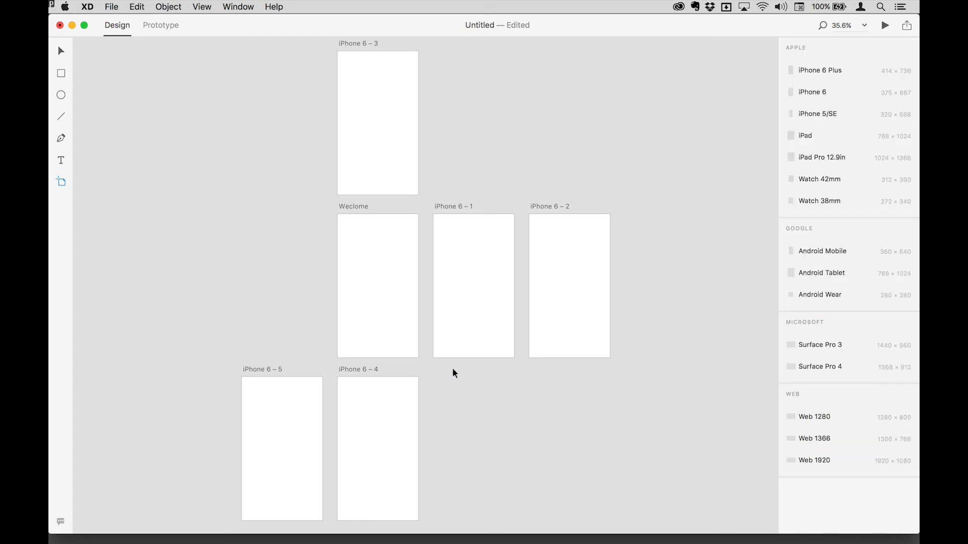
# Select the two iPhone artboards to the right of Weclome and delete them.
pyautogui.click(60, 51)
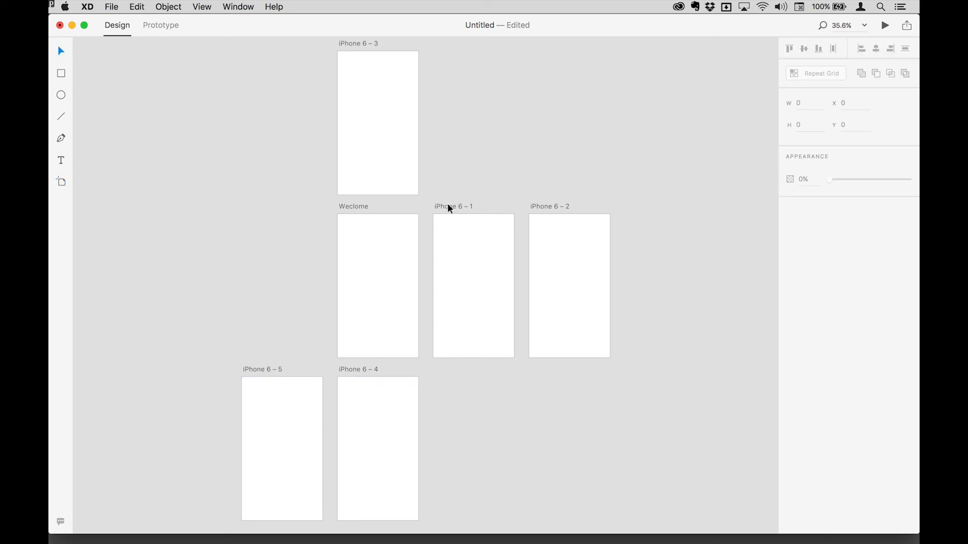
pyautogui.moveTo(431, 193); pyautogui.dragTo(656, 379)
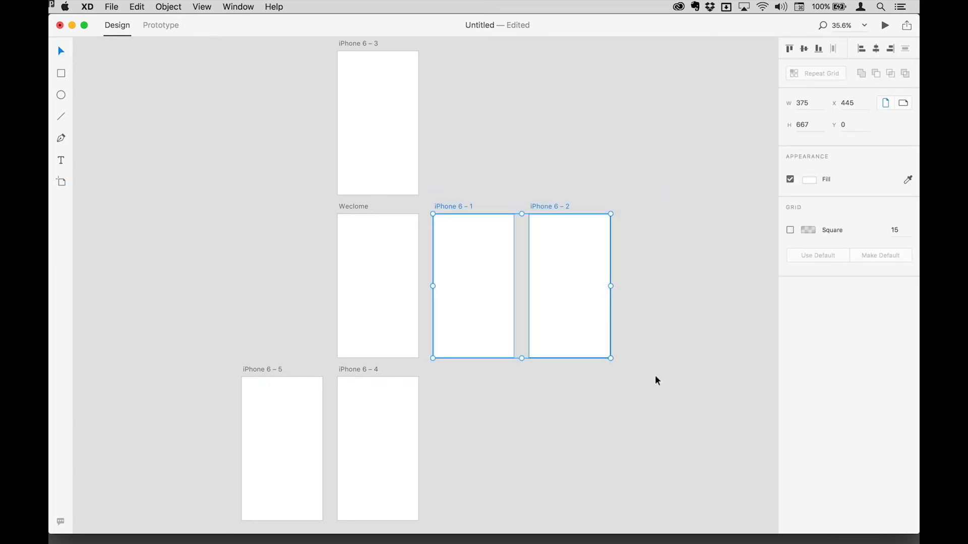
pyautogui.press('BackSpace')
# Delete the three remaining iPhone artboards above and below the Weclome artboard.
pyautogui.click(347, 368)
pyautogui.keyDown('shift'); pyautogui.click(356, 45); pyautogui.keyUp('shift')
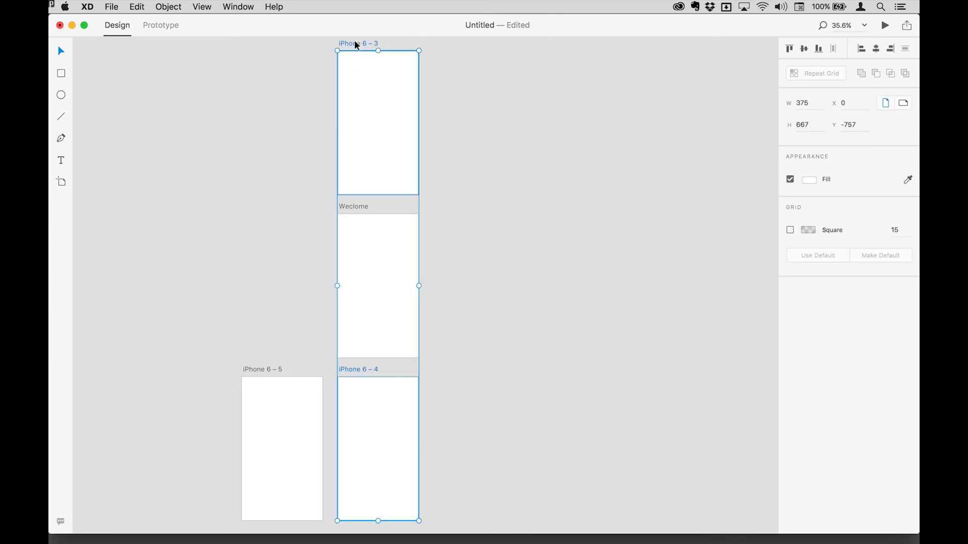
pyautogui.press('BackSpace')
pyautogui.click(260, 369)
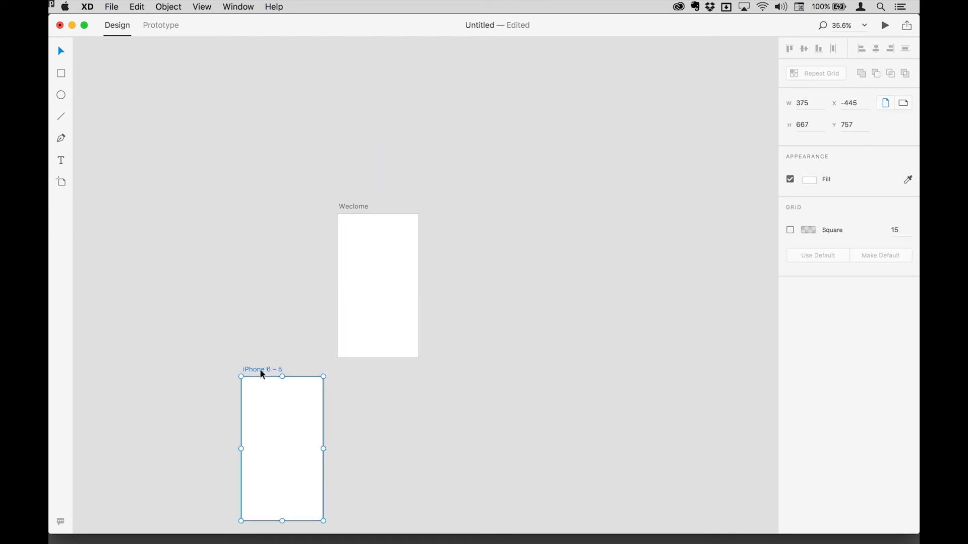
pyautogui.press('BackSpace')
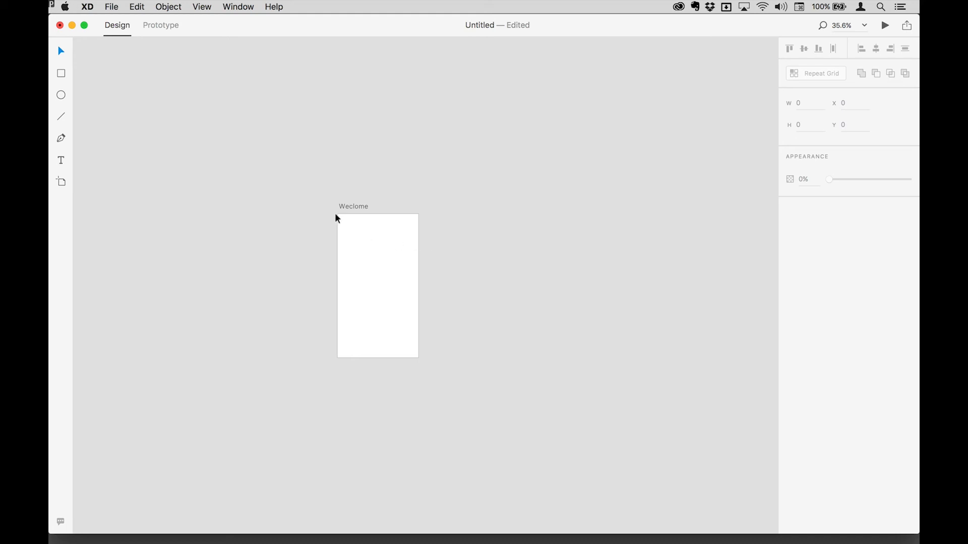
# Duplicate the Weclome artboard by dragging a copy to its right, then delete the copy.
pyautogui.moveTo(353, 207); pyautogui.dragTo(481, 209)
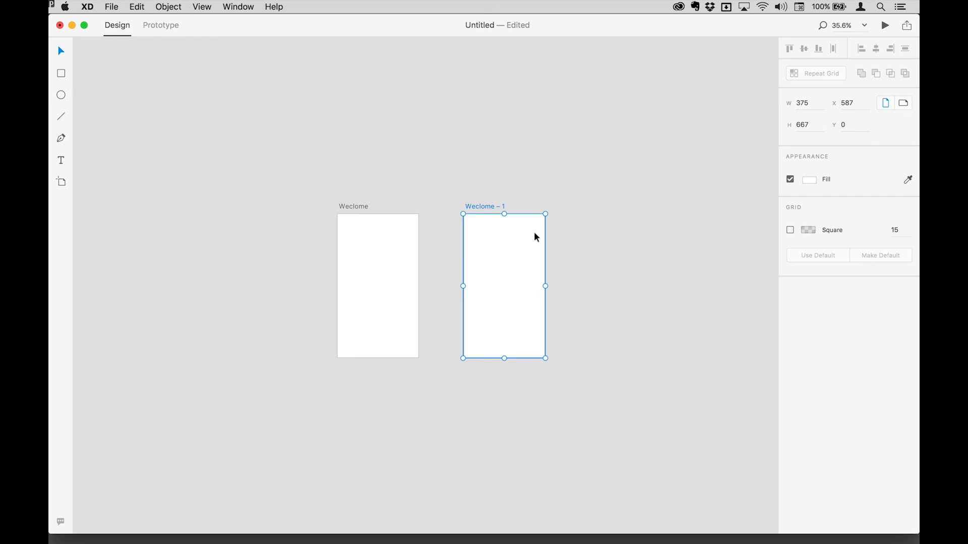
pyautogui.press('Delete')
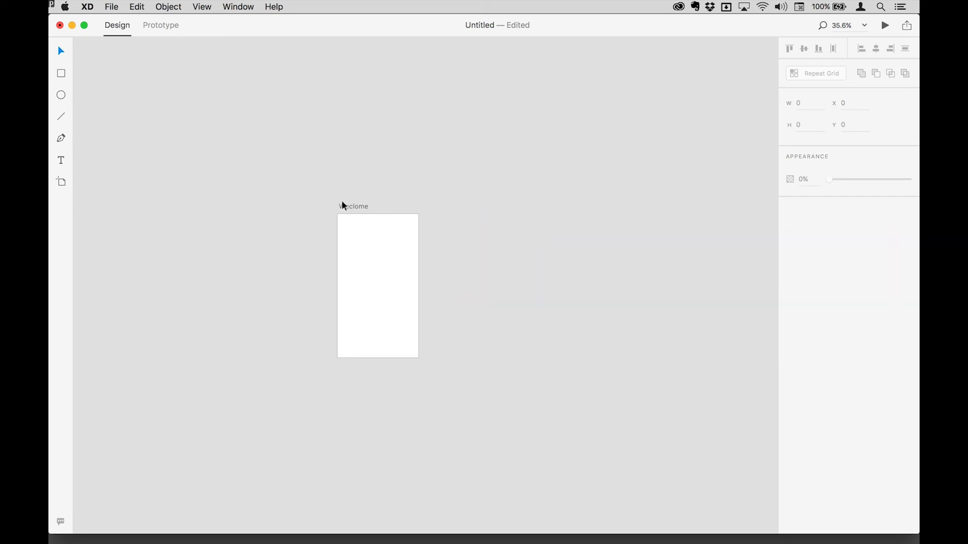
# Zoom to fit, select the Weclome artboard and set its fill to a dark brown colour.
pyautogui.press('super+0')
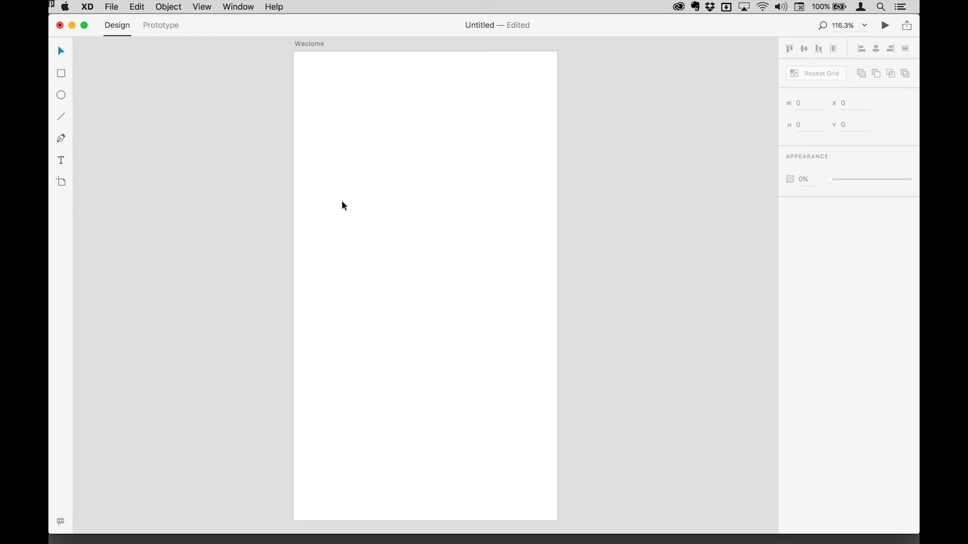
pyautogui.click(307, 44)
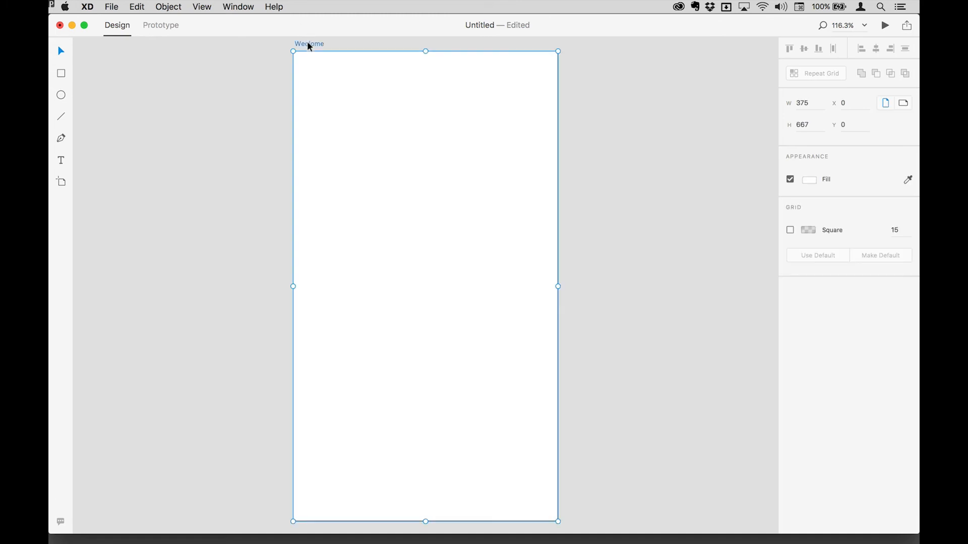
pyautogui.click(809, 180)
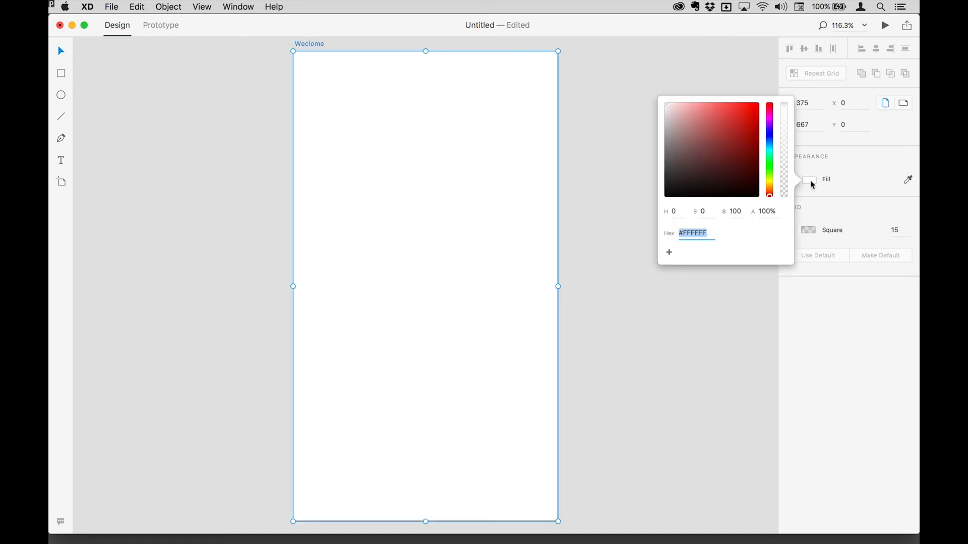
pyautogui.moveTo(725, 182); pyautogui.dragTo(679, 173)
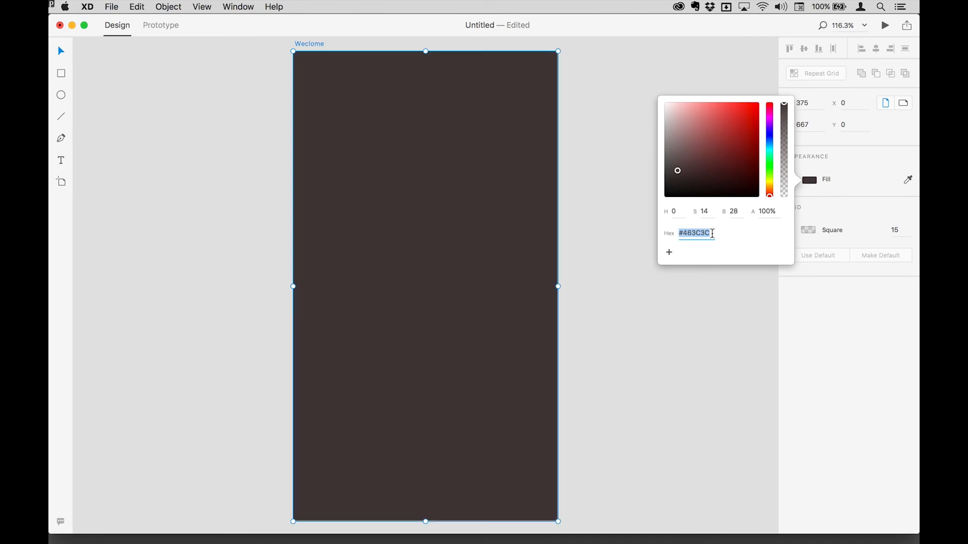
pyautogui.moveTo(718, 146); pyautogui.dragTo(683, 167)
pyautogui.click(859, 177)
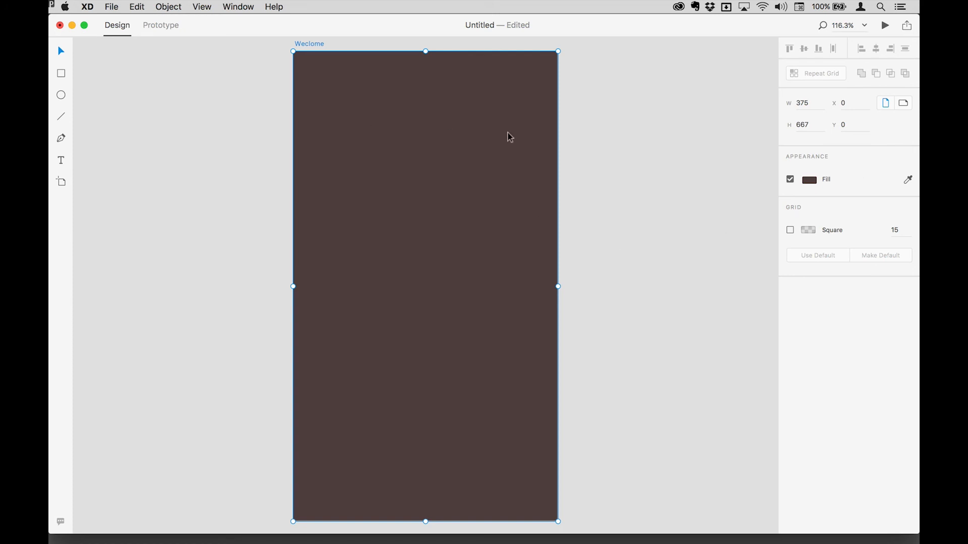
# Turn on the artboard's square grid and set the grid colour to green #33DE14 at 30% opacity.
pyautogui.click(791, 232)
pyautogui.click(813, 234)
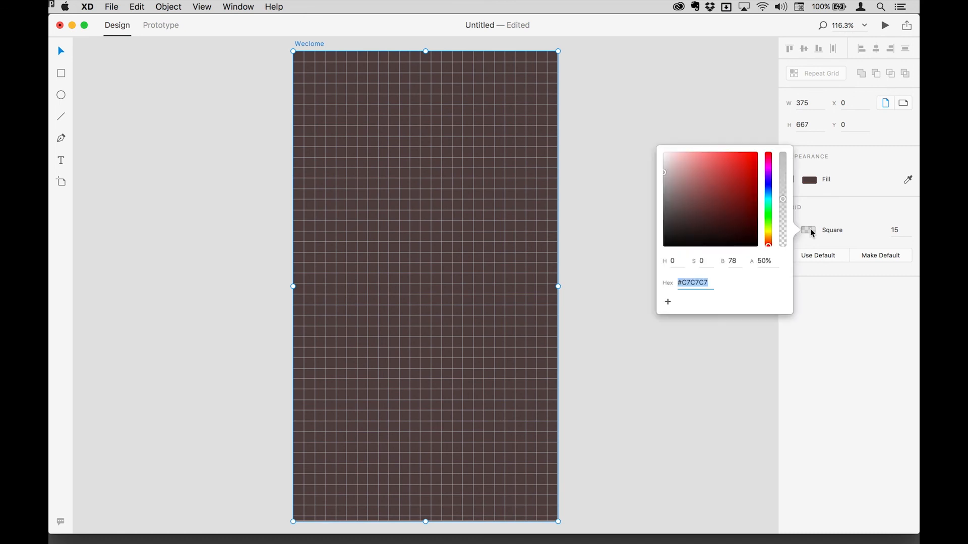
pyautogui.click(769, 234)
pyautogui.moveTo(768, 236); pyautogui.dragTo(787, 223)
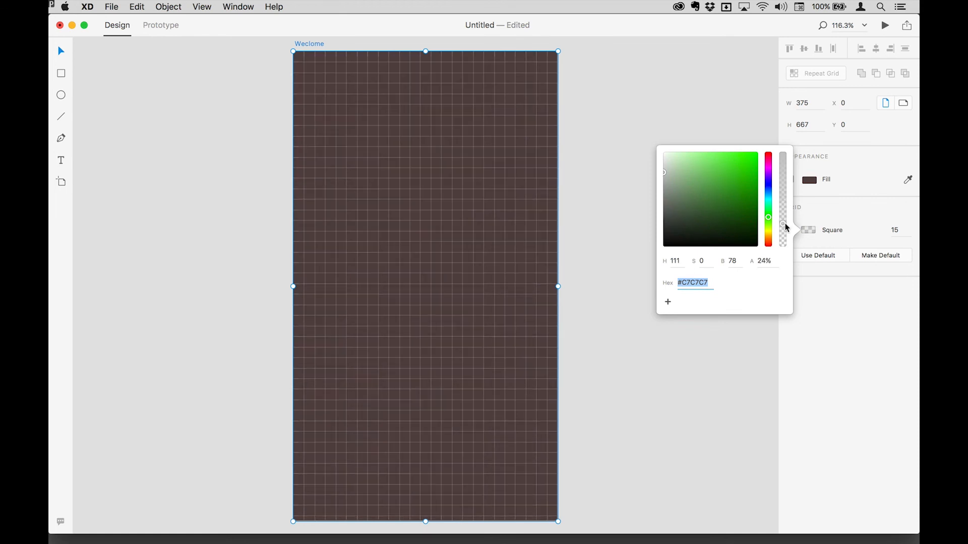
pyautogui.moveTo(726, 223); pyautogui.dragTo(732, 182)
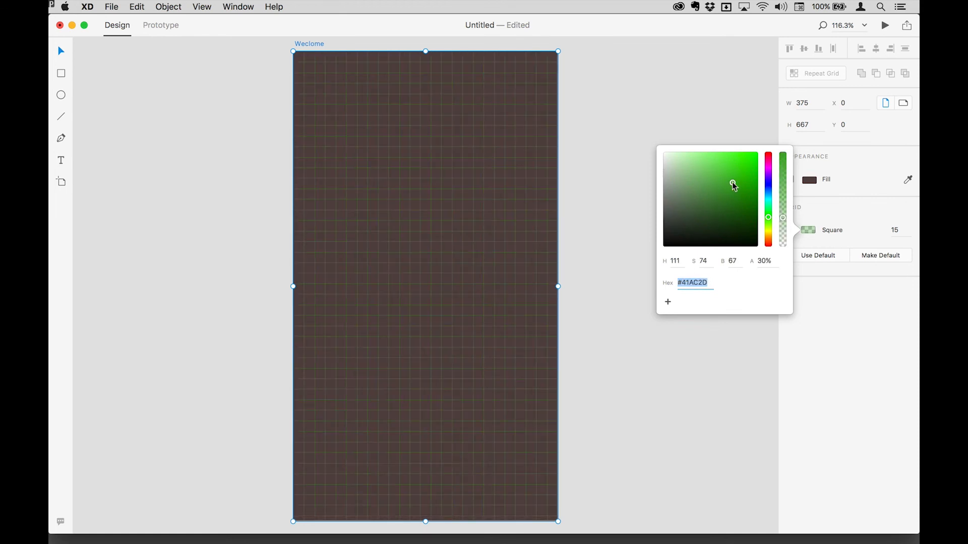
pyautogui.moveTo(690, 214); pyautogui.dragTo(749, 164)
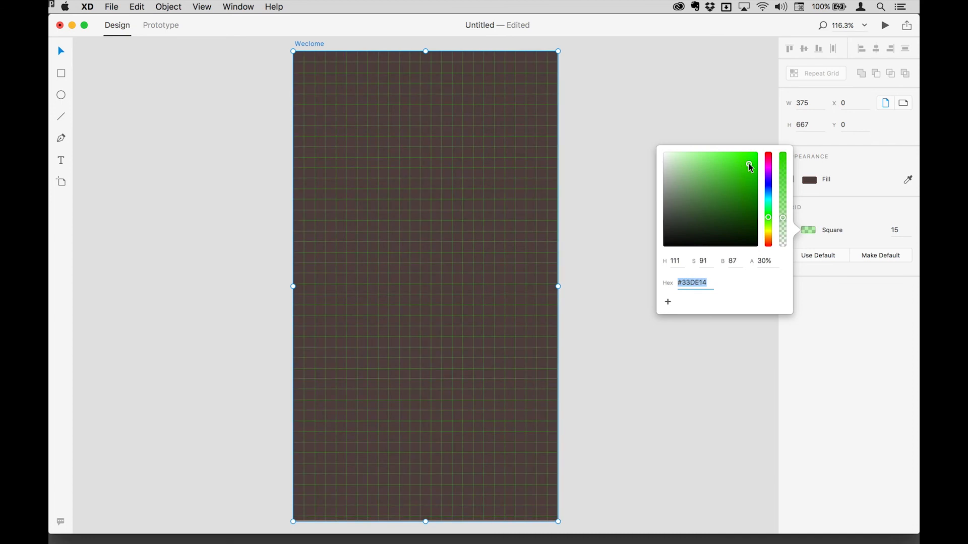
pyautogui.click(874, 231)
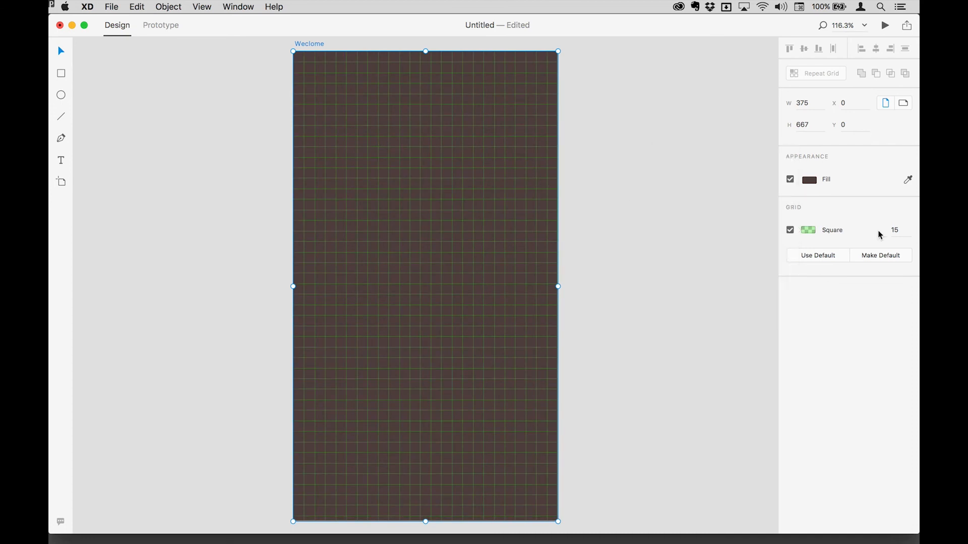
# Step the grid cell size up a few units and back down to 15.
pyautogui.click(900, 230)
pyautogui.press('Up')
pyautogui.press('Up')
pyautogui.press('Up')
pyautogui.press('Up')
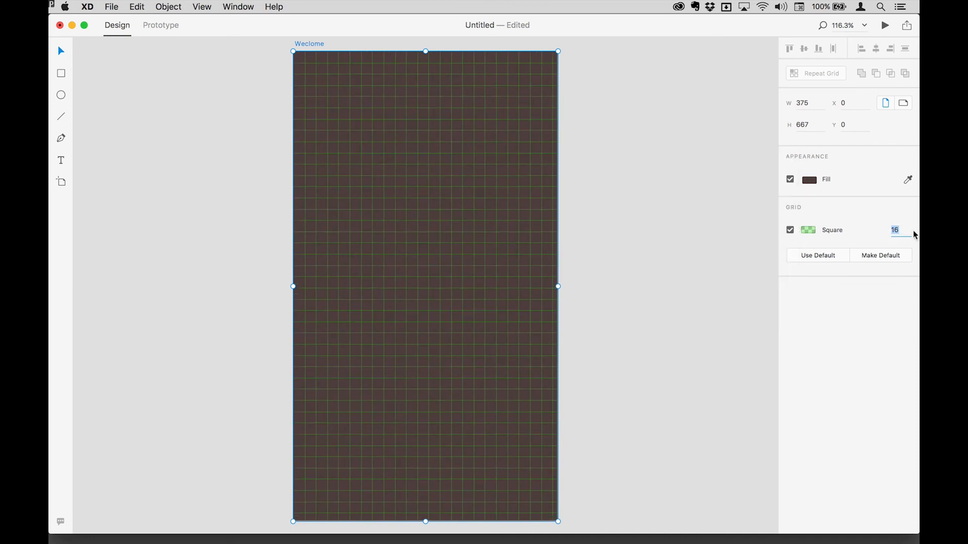
pyautogui.press('Down')
pyautogui.press('Down')
pyautogui.press('Down')
pyautogui.press('Down')
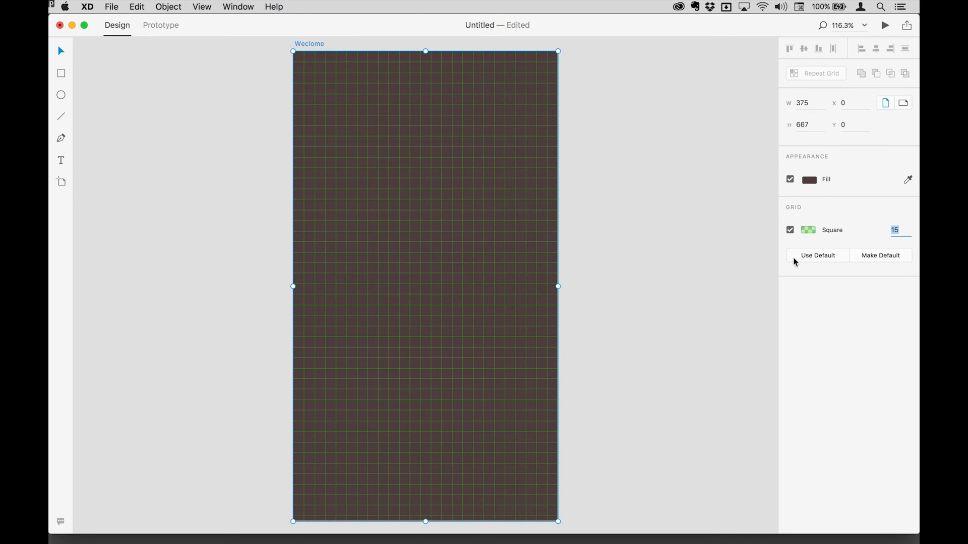